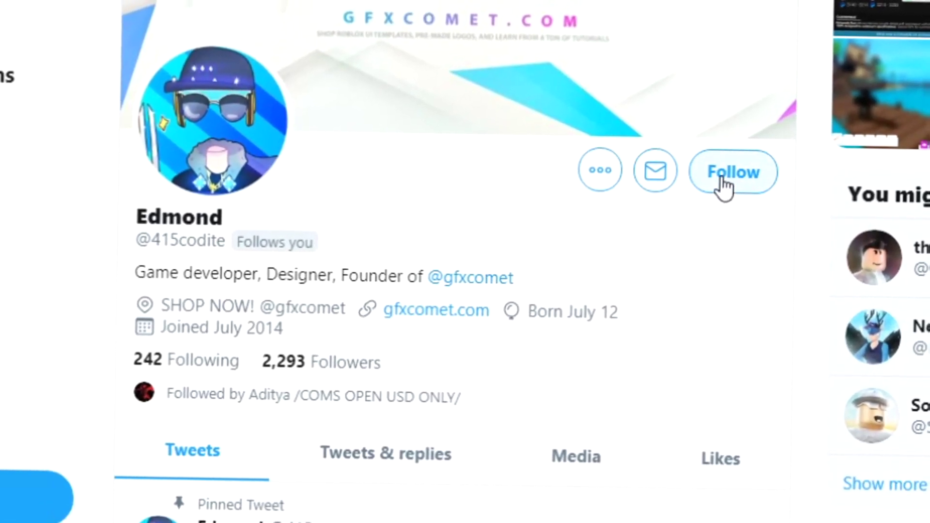
pyautogui.click(724, 186)
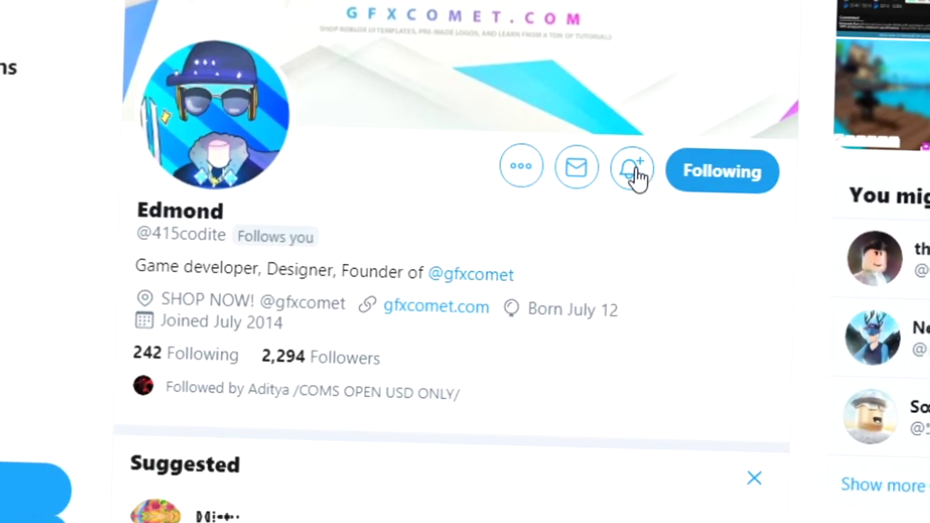
pyautogui.click(632, 170)
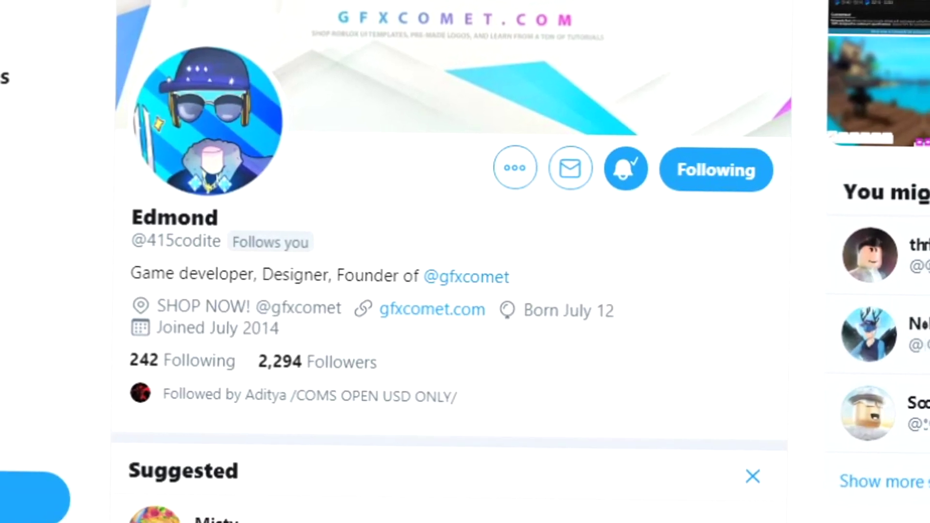
pyautogui.click(466, 277)
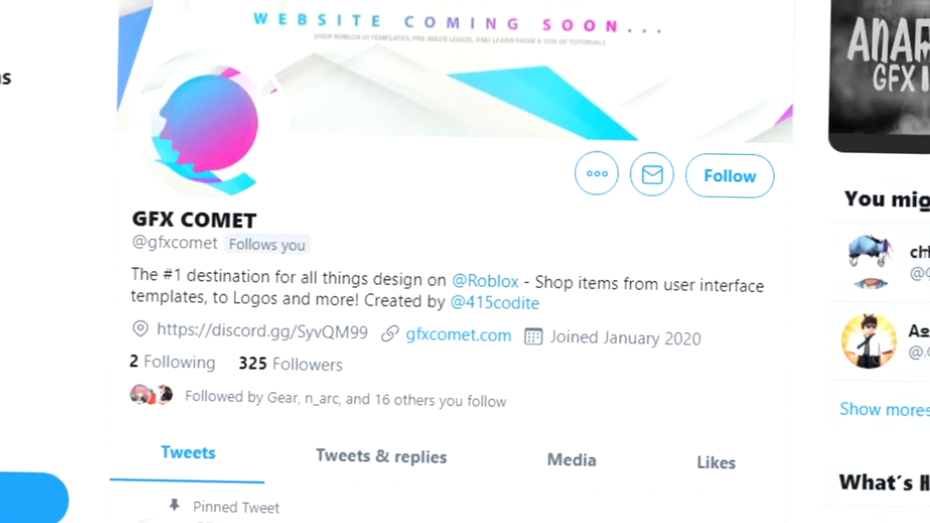
pyautogui.click(739, 187)
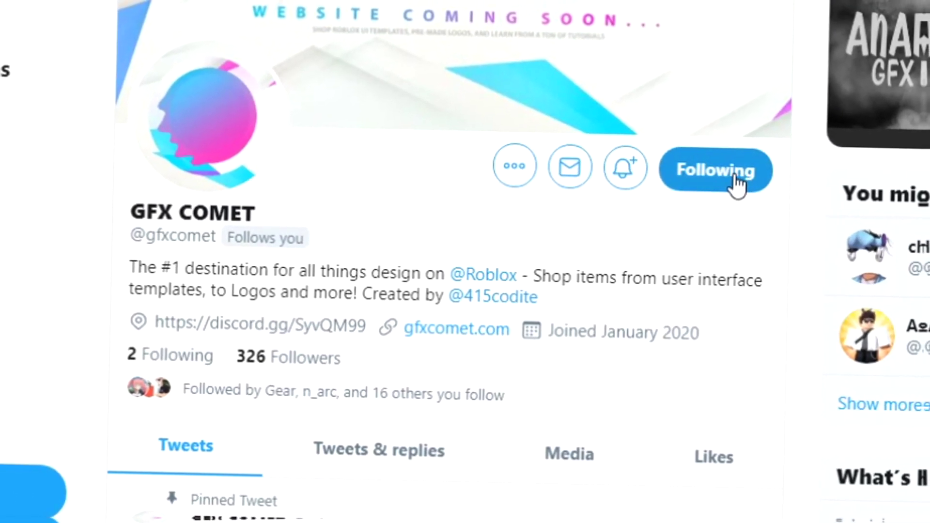
pyautogui.click(625, 173)
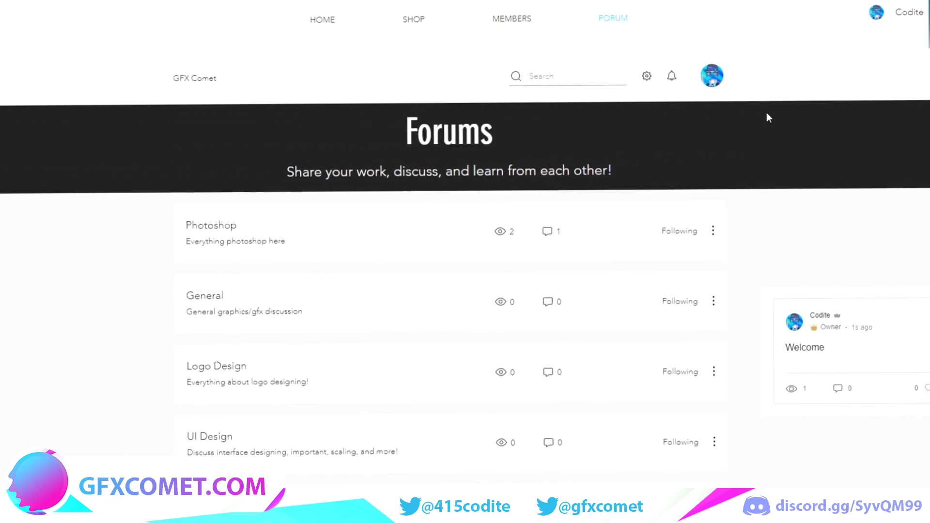
pyautogui.scroll(-5, 444, 183)
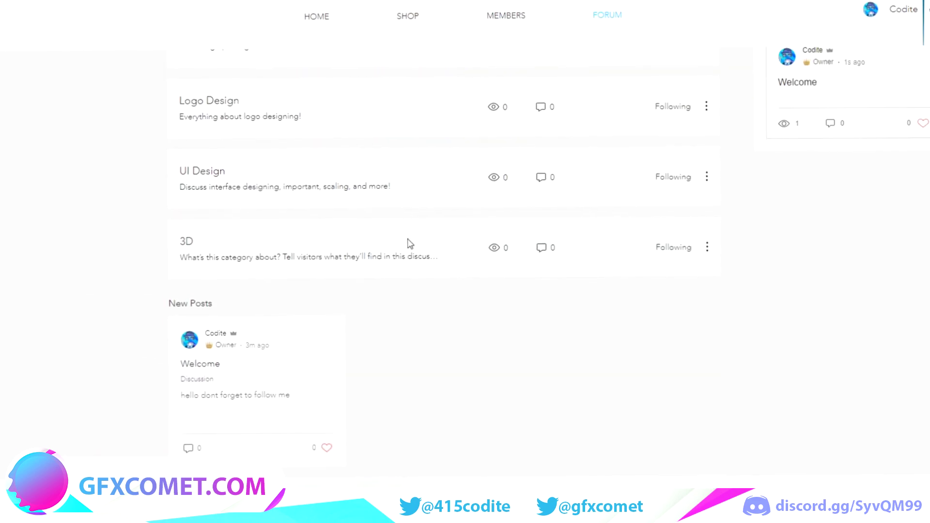
pyautogui.scroll(5, 410, 244)
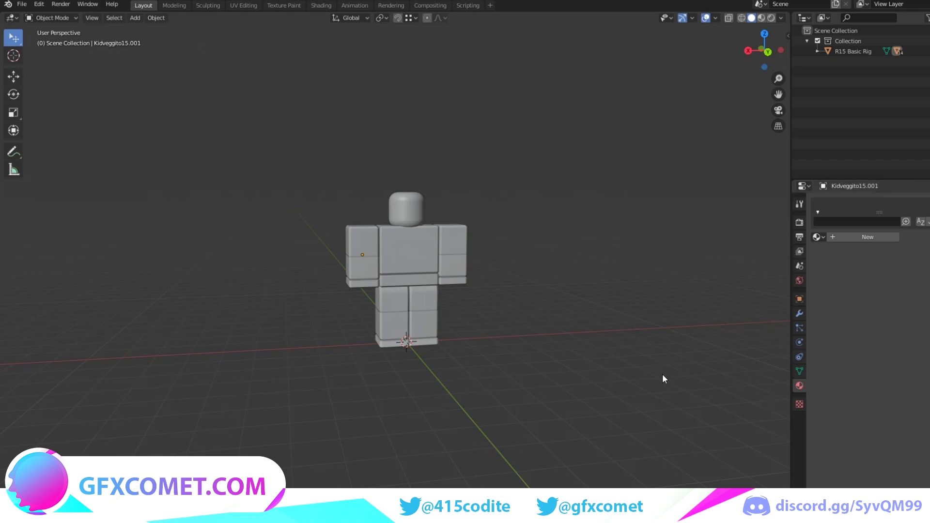
pyautogui.moveTo(482, 308); pyautogui.dragTo(415, 292, button='middle')
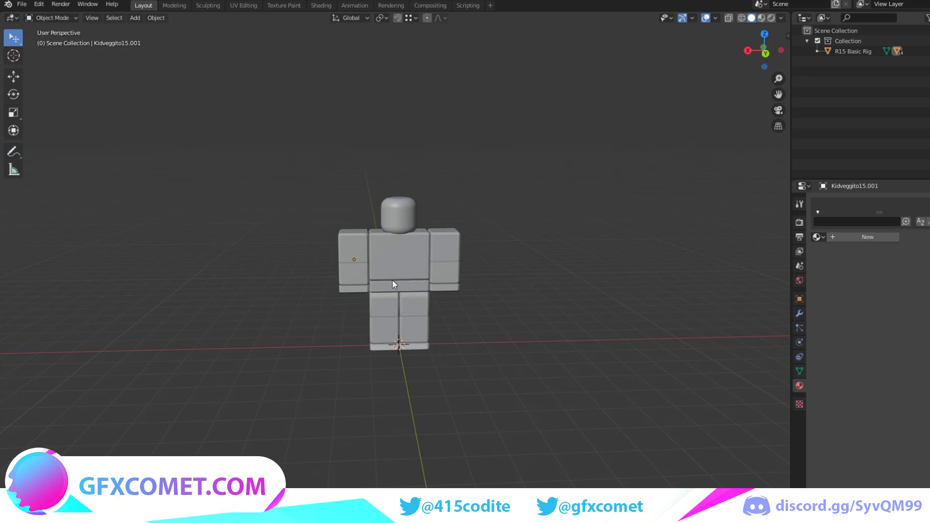
pyautogui.moveTo(396, 275); pyautogui.dragTo(441, 234, button='middle')
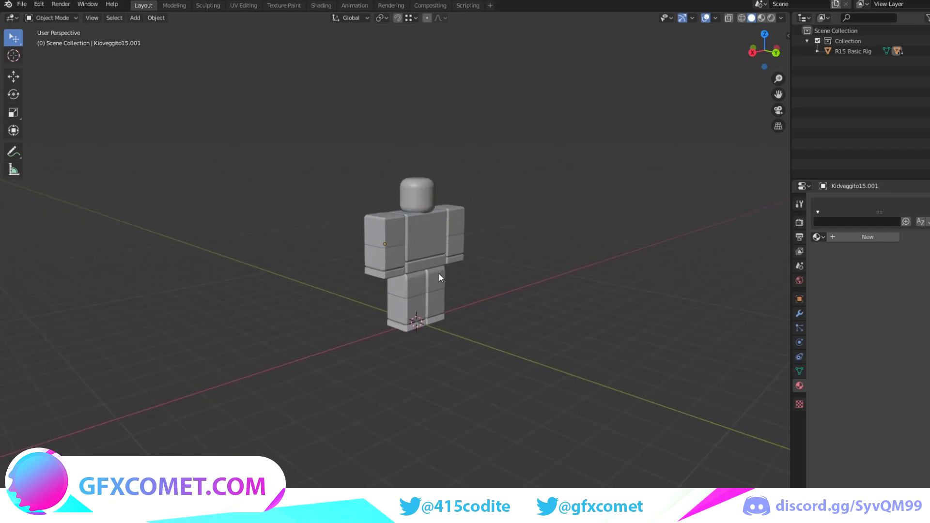
pyautogui.scroll(3, 441, 273)
pyautogui.scroll(-3, 446, 268)
pyautogui.scroll(3, 446, 268)
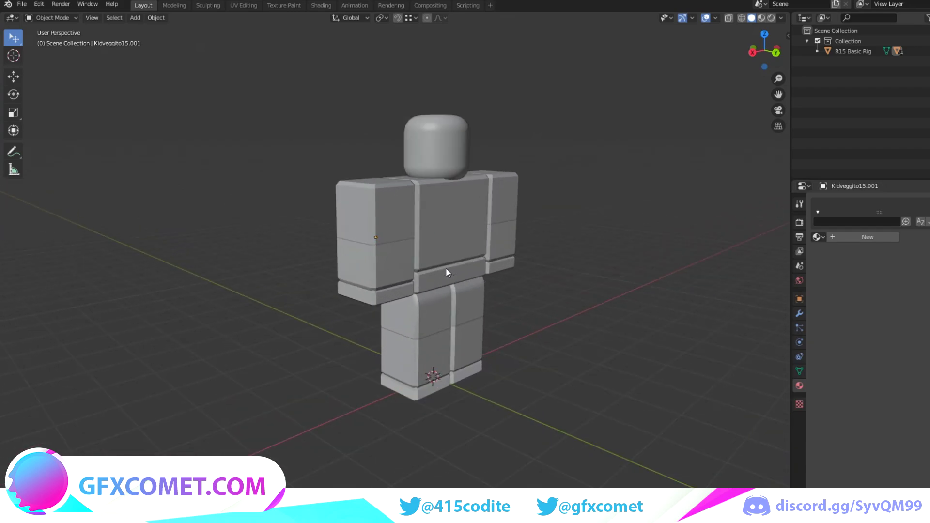
pyautogui.moveTo(466, 237); pyautogui.dragTo(364, 226, button='middle')
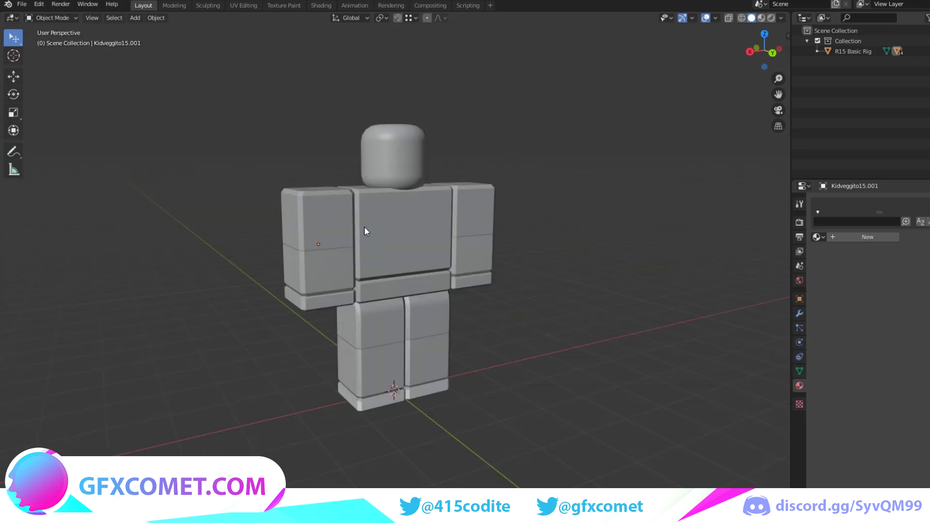
# - Set the render engine to Eevee in Render Properties, then select the rig's left upper arm
pyautogui.click(799, 223)
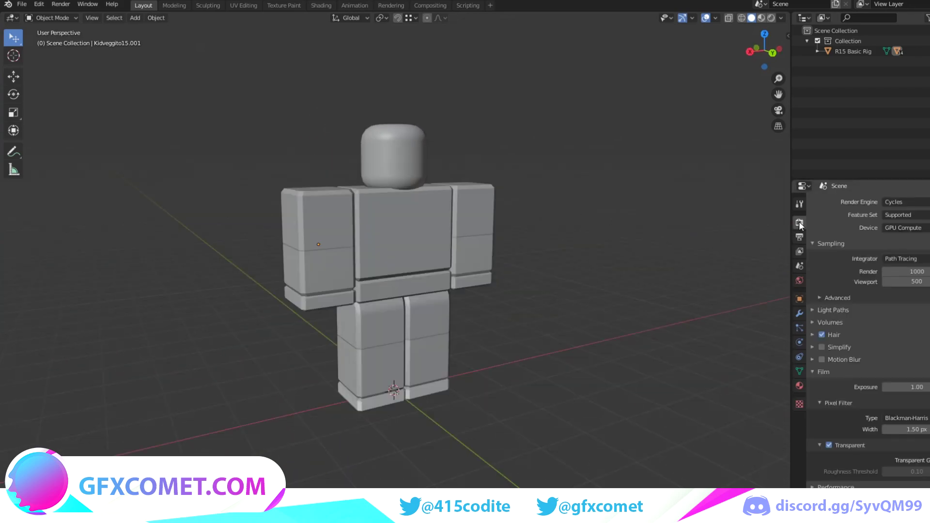
pyautogui.keyDown('ctrl'); pyautogui.click(823, 243); pyautogui.keyUp('ctrl')
pyautogui.click(902, 201)
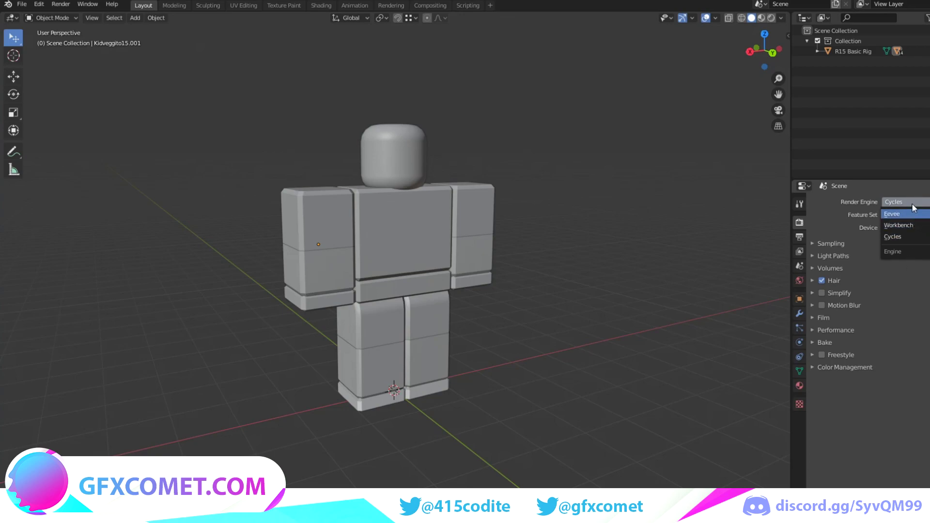
pyautogui.click(902, 202)
pyautogui.click(903, 201)
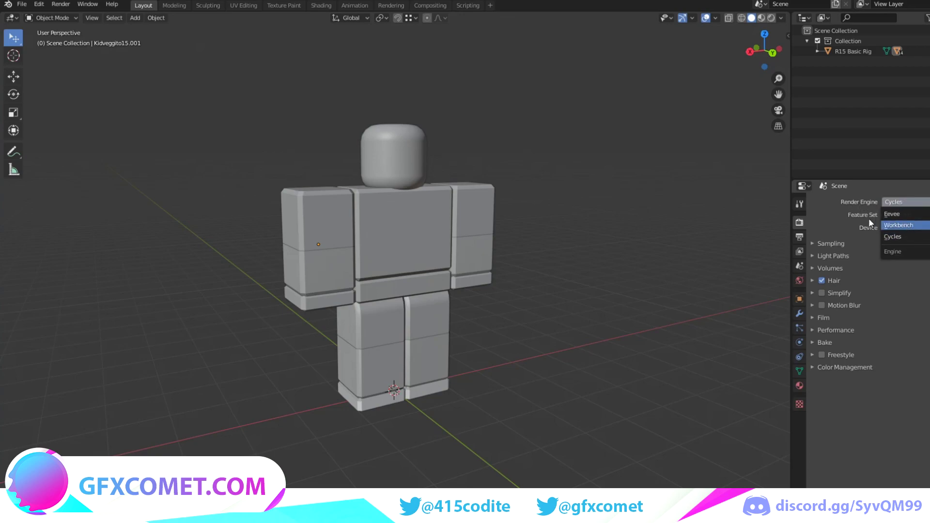
pyautogui.click(902, 202)
pyautogui.click(901, 202)
pyautogui.click(900, 211)
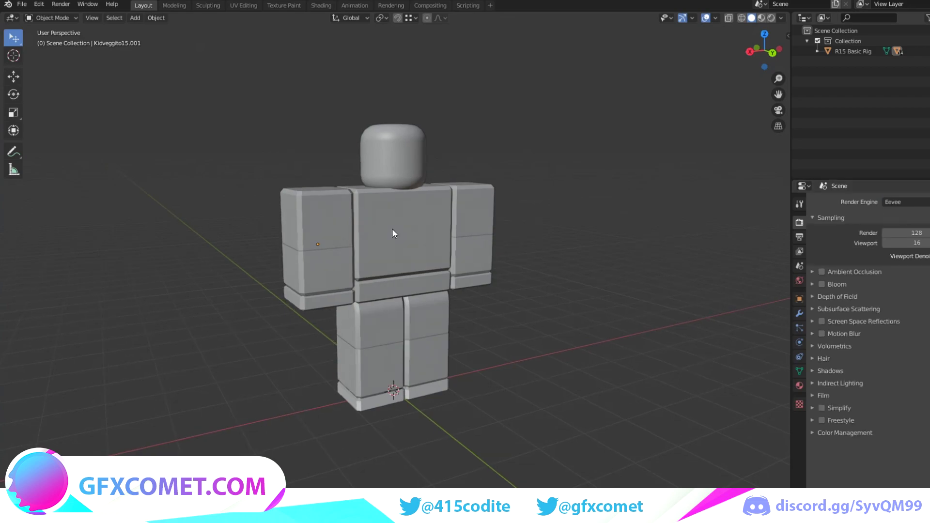
pyautogui.moveTo(392, 228)
pyautogui.mouseDown(button='middle')
pyautogui.moveTo(481, 226)
pyautogui.moveTo(431, 256)
pyautogui.moveTo(381, 226)
pyautogui.moveTo(420, 207)
pyautogui.moveTo(388, 233)
pyautogui.moveTo(432, 215)
pyautogui.moveTo(381, 229)
pyautogui.moveTo(391, 217)
pyautogui.mouseUp(button='middle')
pyautogui.click(348, 220)
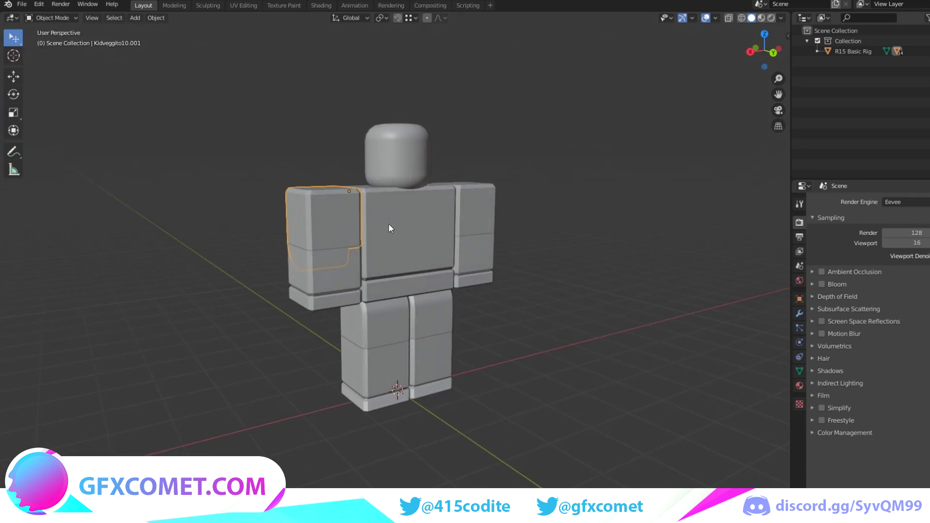
# - Tilt the left upper arm about −13° outward around global Y, after undoing free and Z-axis attempts
pyautogui.press('r')
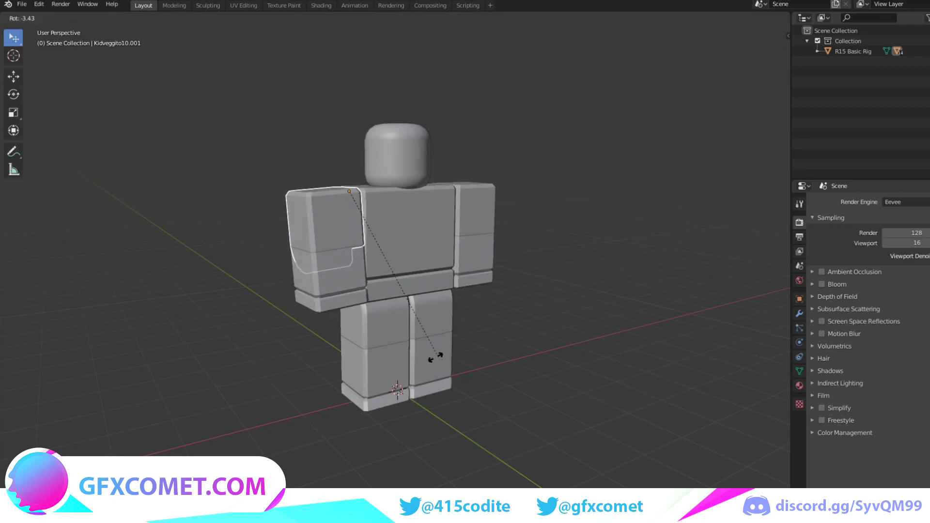
pyautogui.click(216, 332)
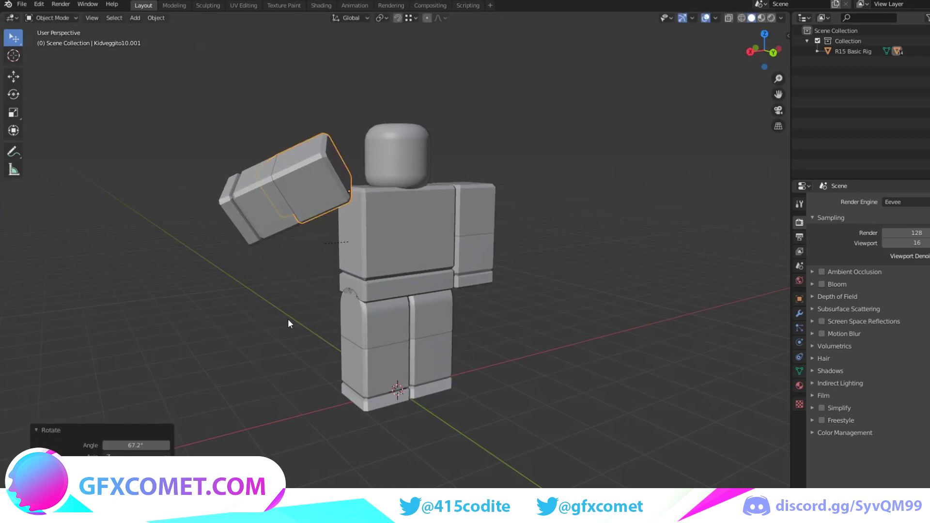
pyautogui.hotkey('ctrl', 'z')
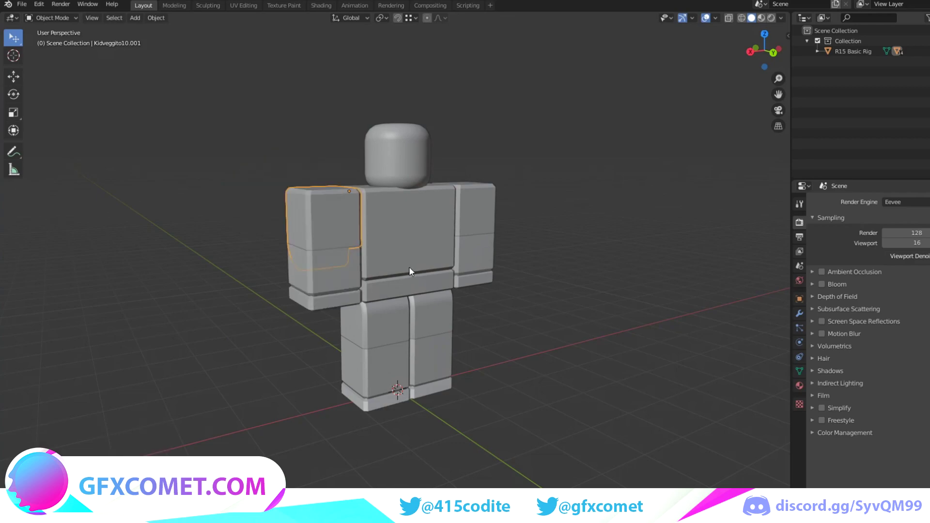
pyautogui.press('r')
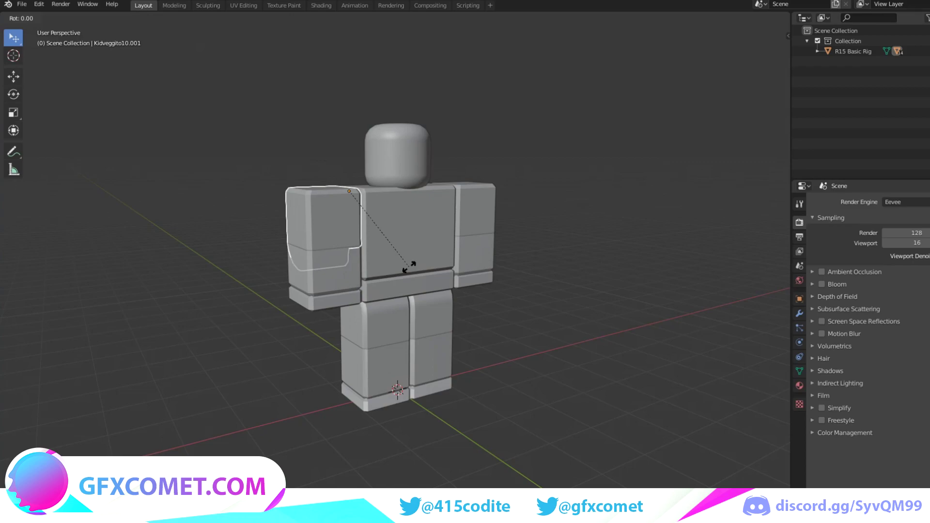
pyautogui.press('z')
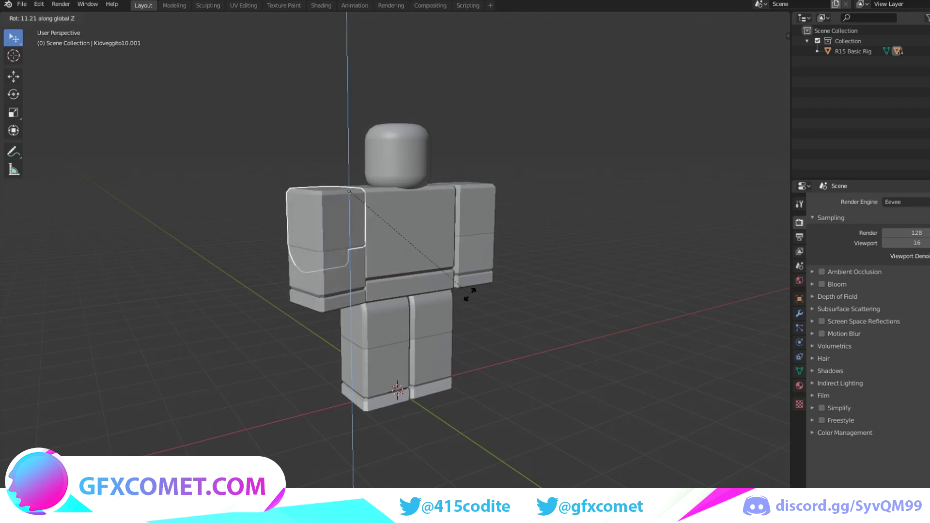
pyautogui.click(535, 287)
pyautogui.hotkey('ctrl', 'z')
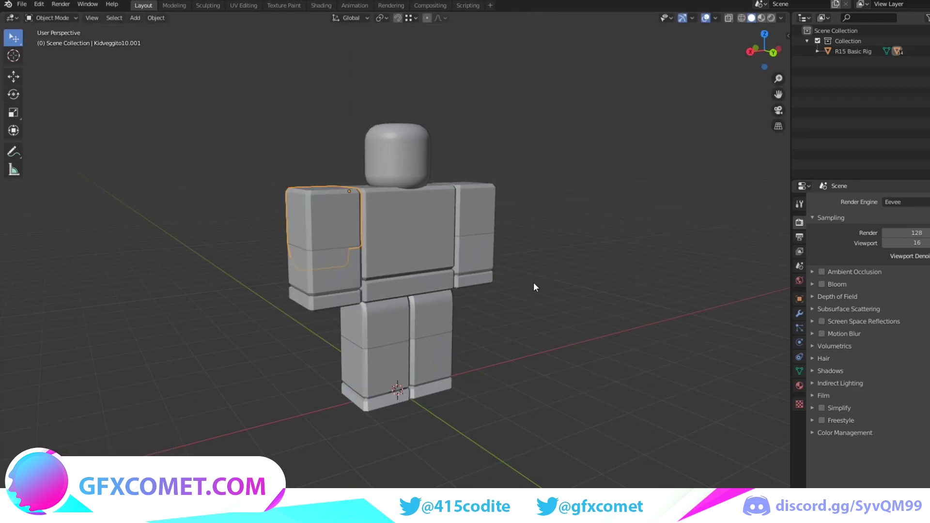
pyautogui.press('r')
pyautogui.press('y')
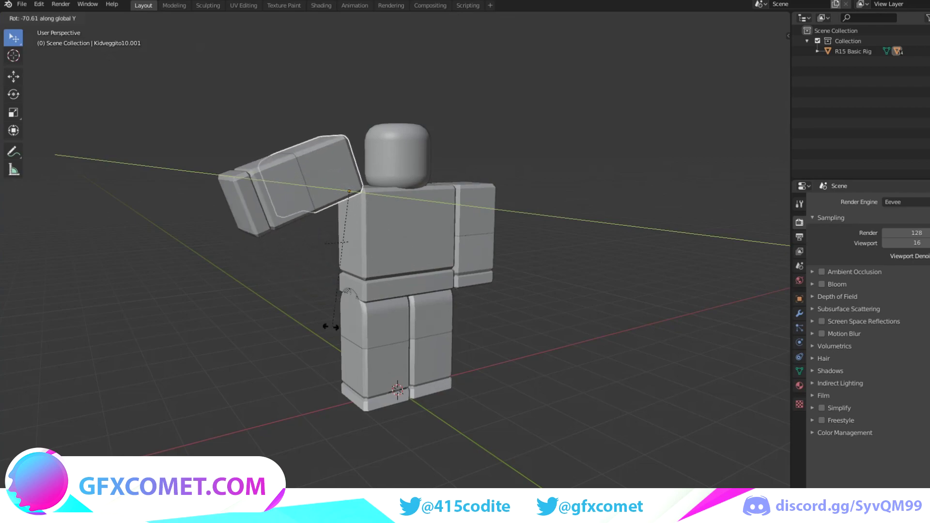
pyautogui.click(493, 315)
# - Rotate the left lower arm 24° around X, then adjust it around global Z
pyautogui.click(329, 265)
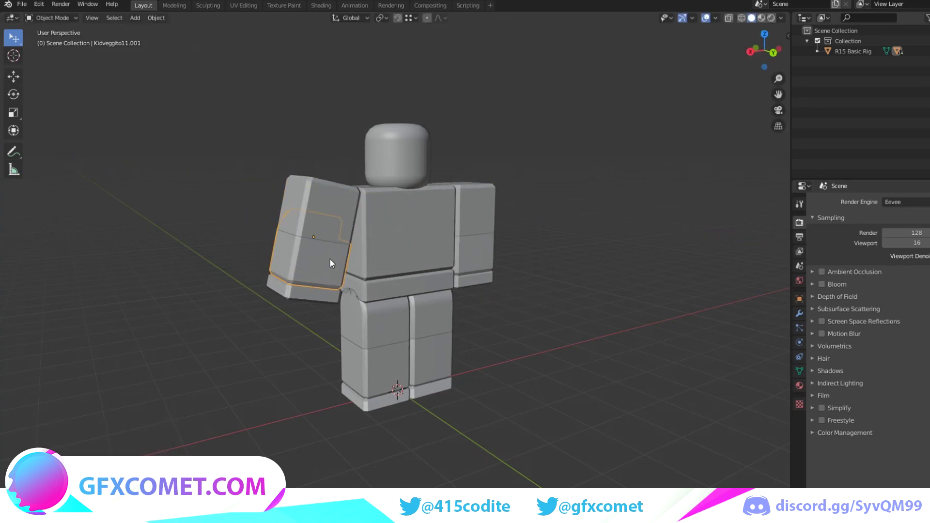
pyautogui.press('r')
pyautogui.press('x')
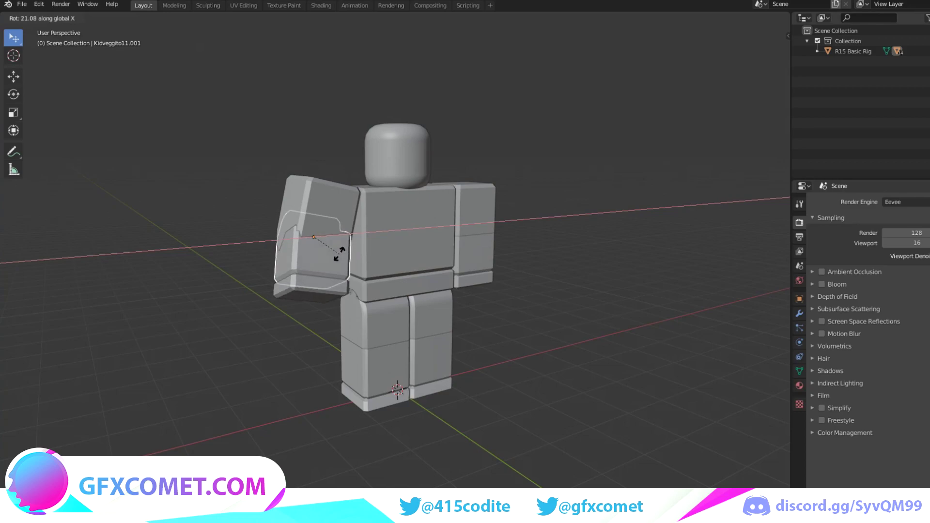
pyautogui.click(345, 253)
pyautogui.press('r')
pyautogui.press('y')
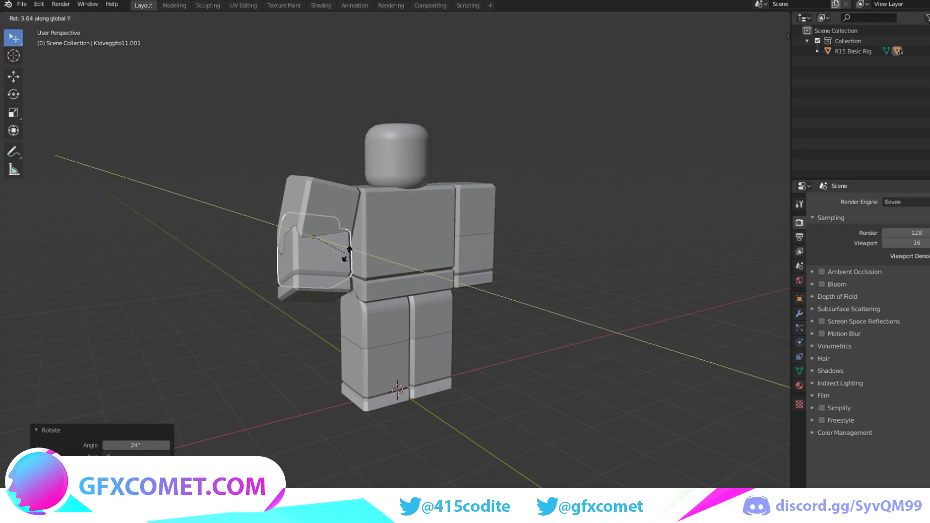
pyautogui.press('z')
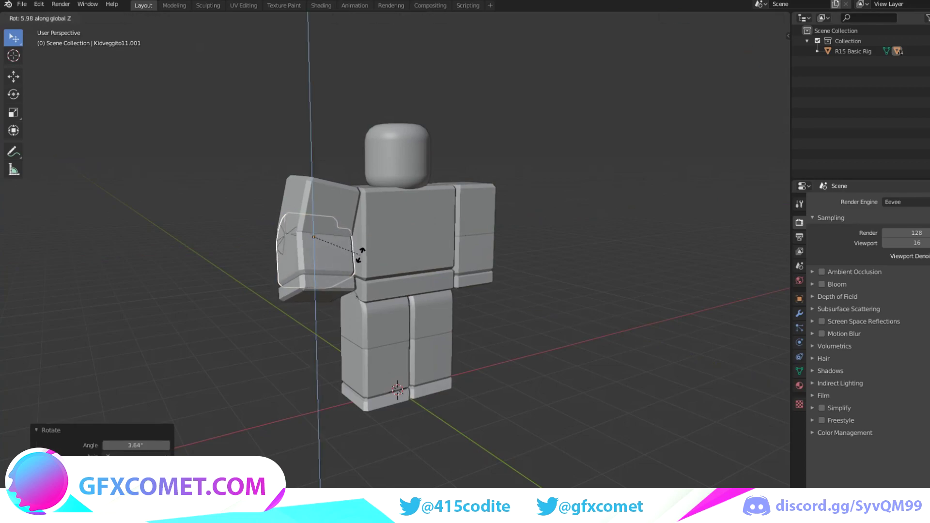
pyautogui.click(360, 256)
# - Swing the left upper leg outward and rotate the left leg further into the stride
pyautogui.moveTo(360, 256); pyautogui.dragTo(408, 251, button='middle')
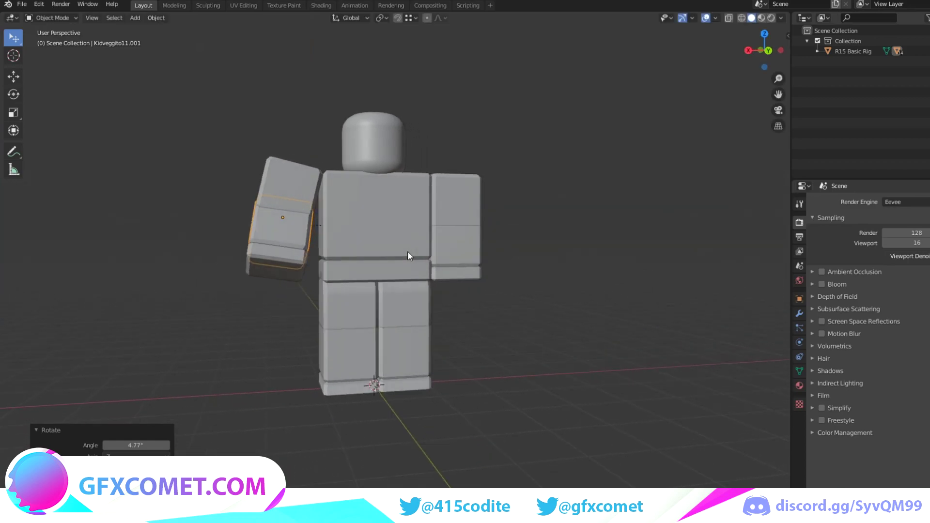
pyautogui.scroll(2, 417, 271)
pyautogui.click(339, 316)
pyautogui.press('r')
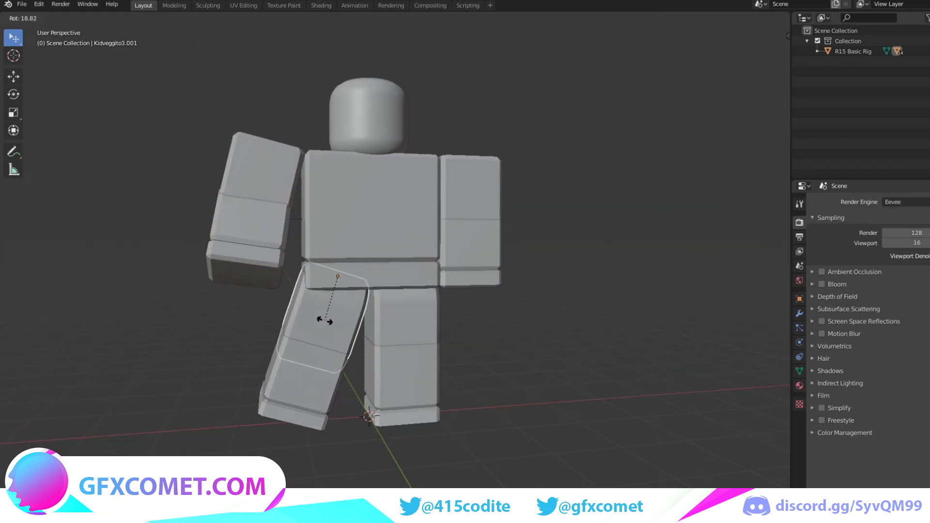
pyautogui.click(339, 358)
pyautogui.press('r')
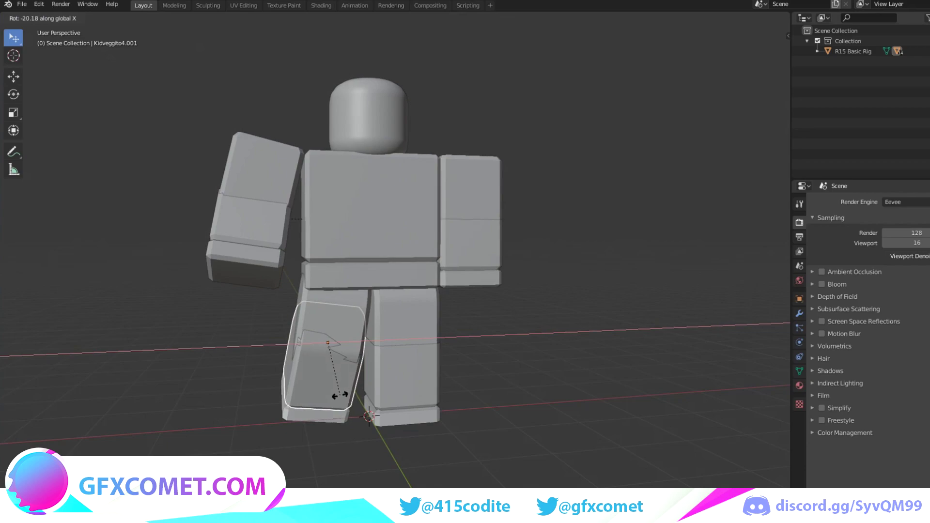
pyautogui.click(330, 388)
# - Rotate the right upper and lower leg around the X axis
pyautogui.click(395, 345)
pyautogui.press('r')
pyautogui.press('x')
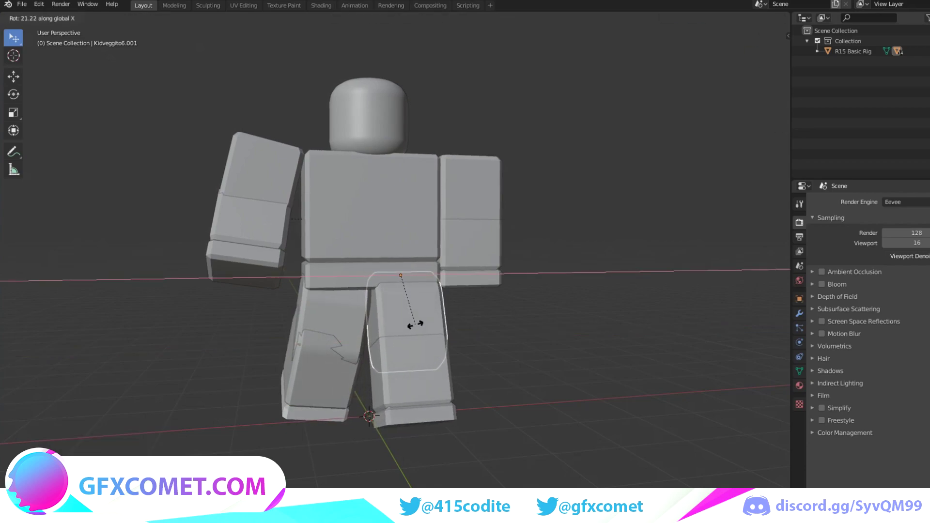
pyautogui.click(415, 380)
pyautogui.click(422, 373)
pyautogui.press('r')
pyautogui.press('x')
pyautogui.click(414, 412)
# - Raise the right arm, tilt the head slightly, and begin rotating the torso
pyautogui.click(463, 199)
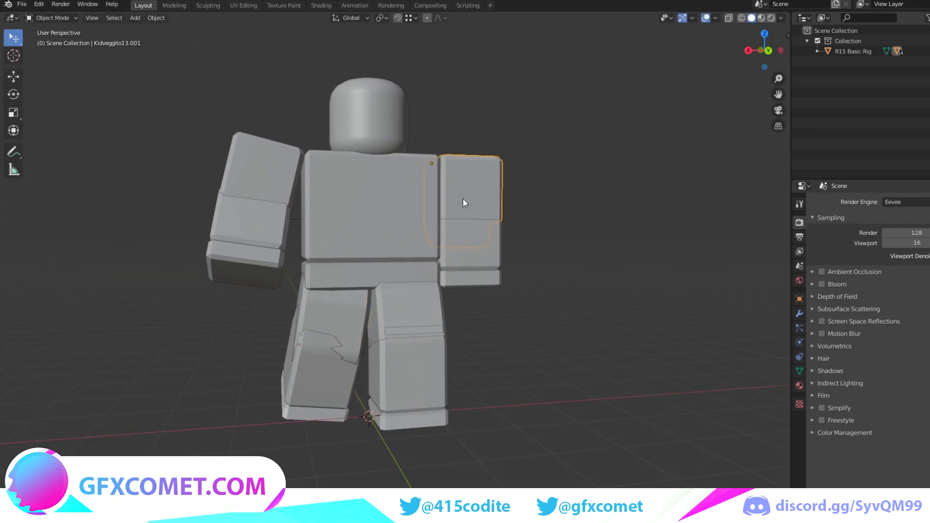
pyautogui.press('r')
pyautogui.click(473, 191)
pyautogui.click(367, 141)
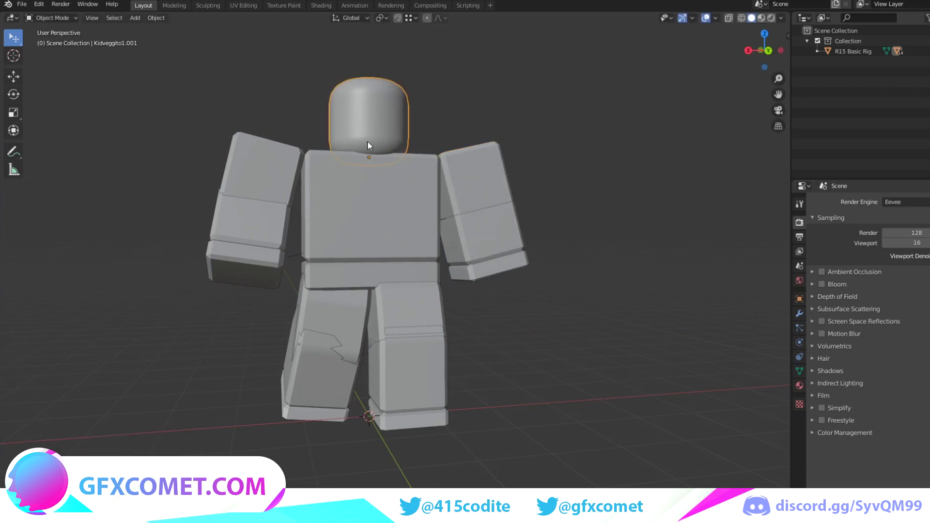
pyautogui.press('r')
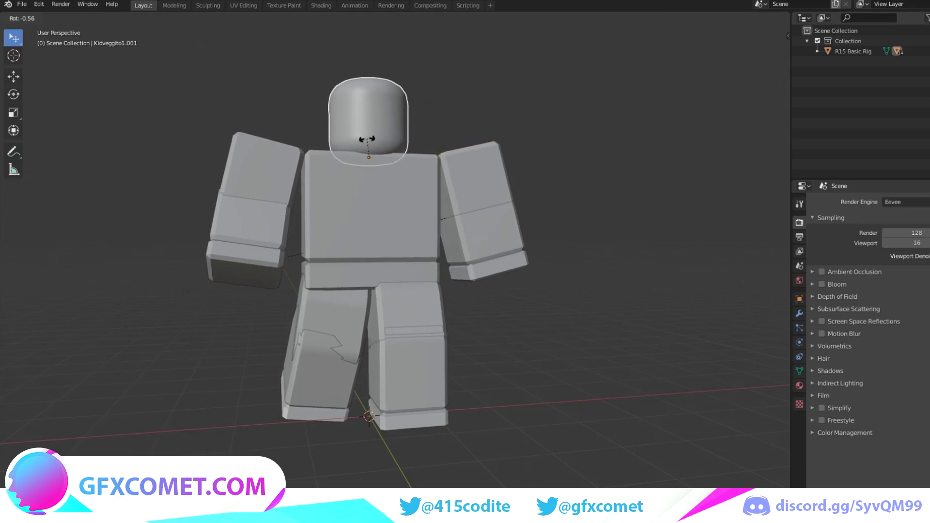
pyautogui.click(373, 256)
pyautogui.click(380, 219)
pyautogui.press('r')
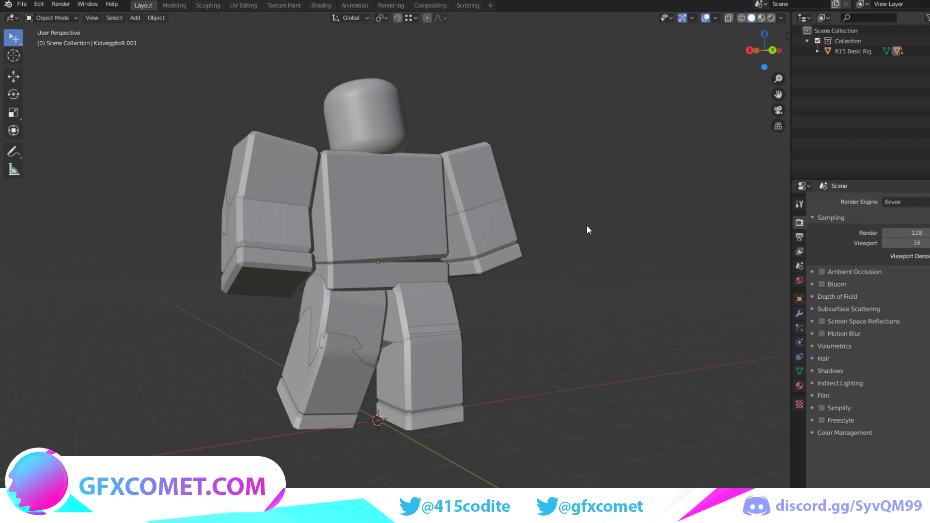
# - Orbit around the posed rig to check it, then split the 3D view into two side-by-side views
pyautogui.moveTo(520, 196); pyautogui.dragTo(454, 198, button='middle')
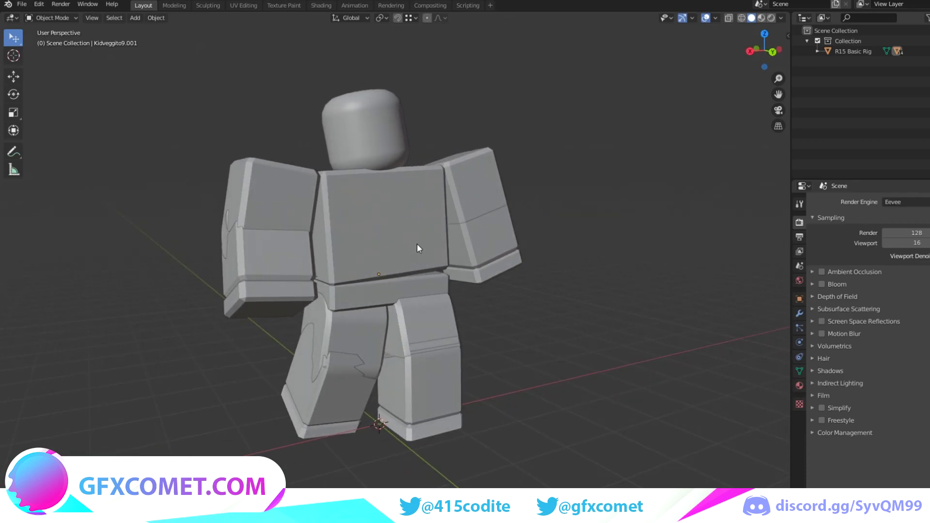
pyautogui.moveTo(416, 244); pyautogui.dragTo(443, 228, button='middle')
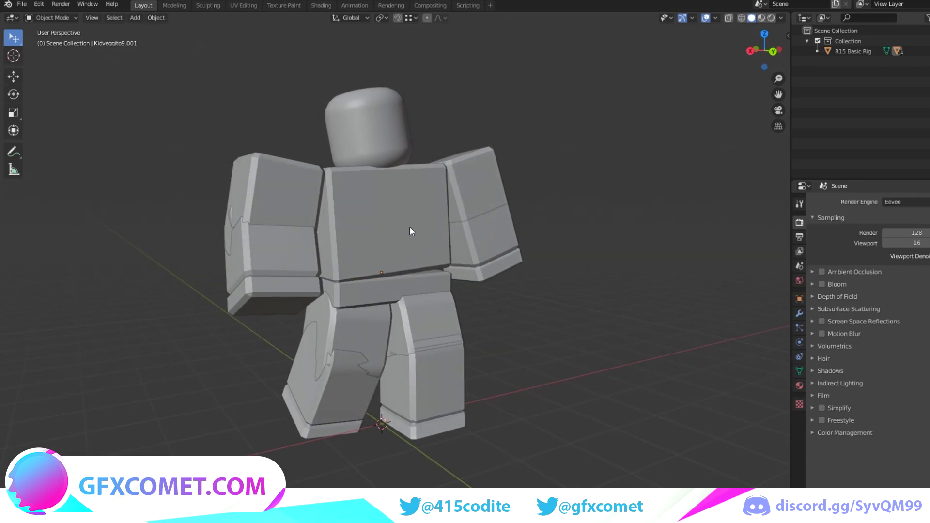
pyautogui.moveTo(437, 235); pyautogui.dragTo(398, 220, button='middle')
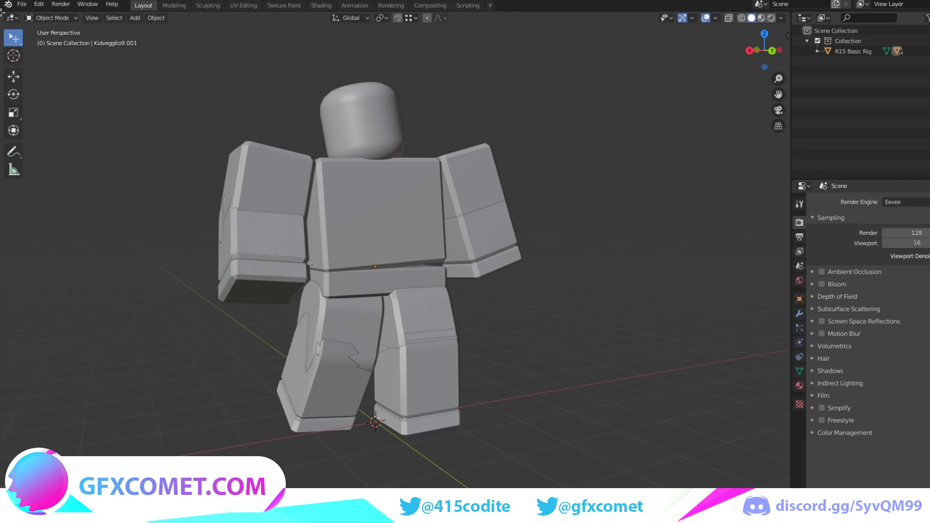
pyautogui.moveTo(2, 11); pyautogui.dragTo(368, 33)
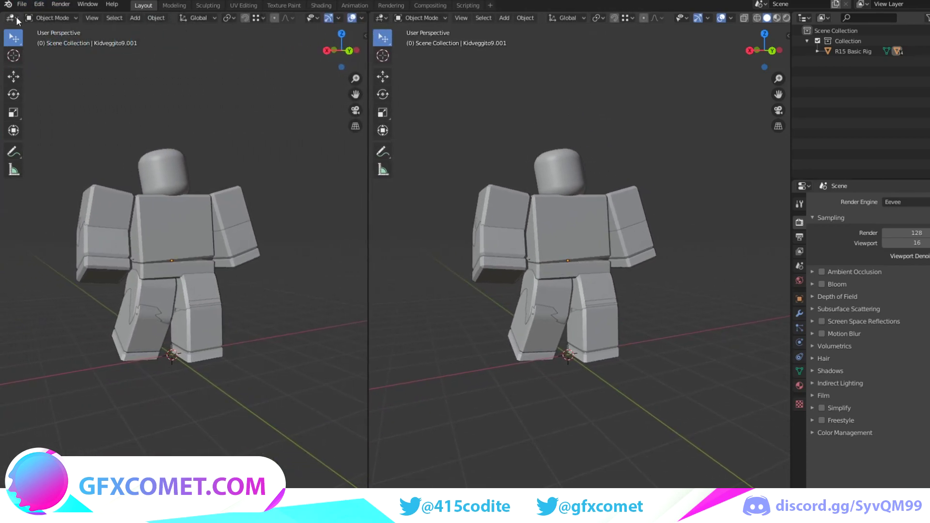
# - Change the left view to a Shader Editor with its sidebar hidden, and select the torso
pyautogui.click(15, 19)
pyautogui.click(31, 89)
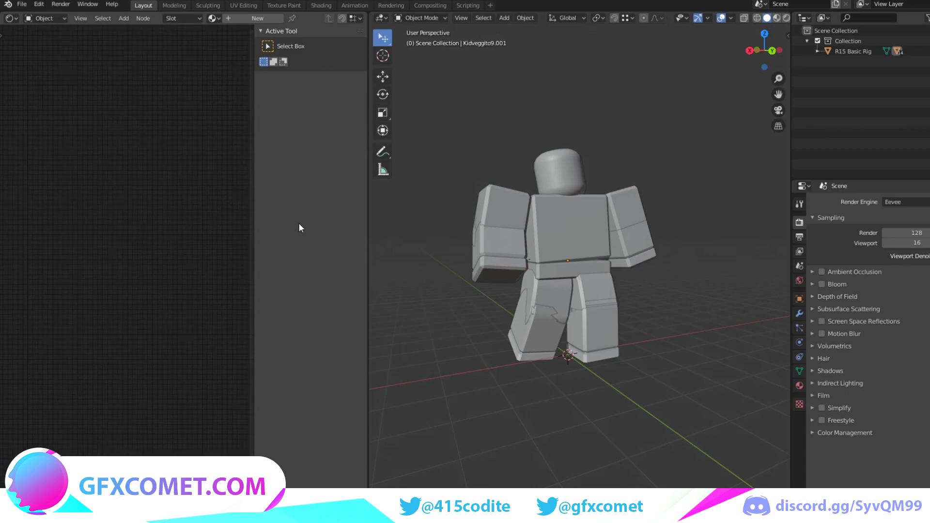
pyautogui.press('n')
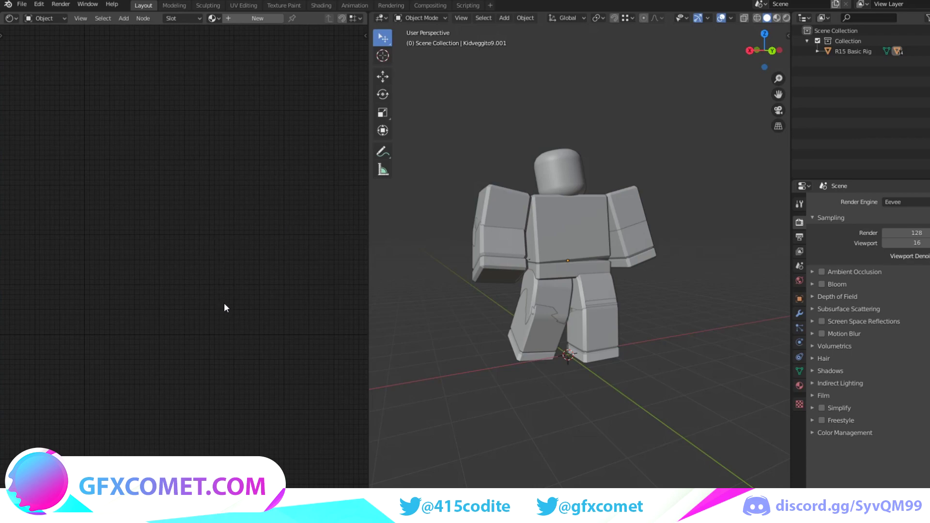
pyautogui.click(565, 223)
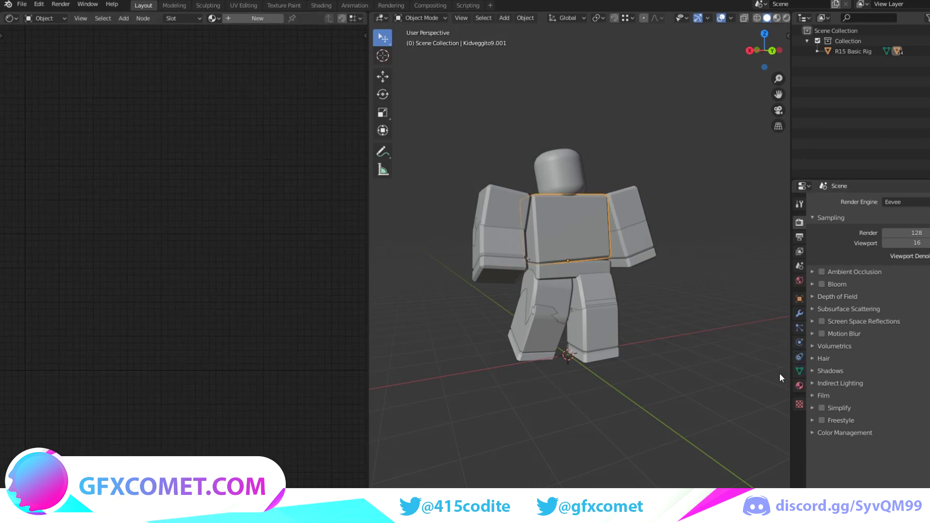
# - Add a new material to the torso and center its Principled BSDF and Material Output nodes
pyautogui.click(800, 386)
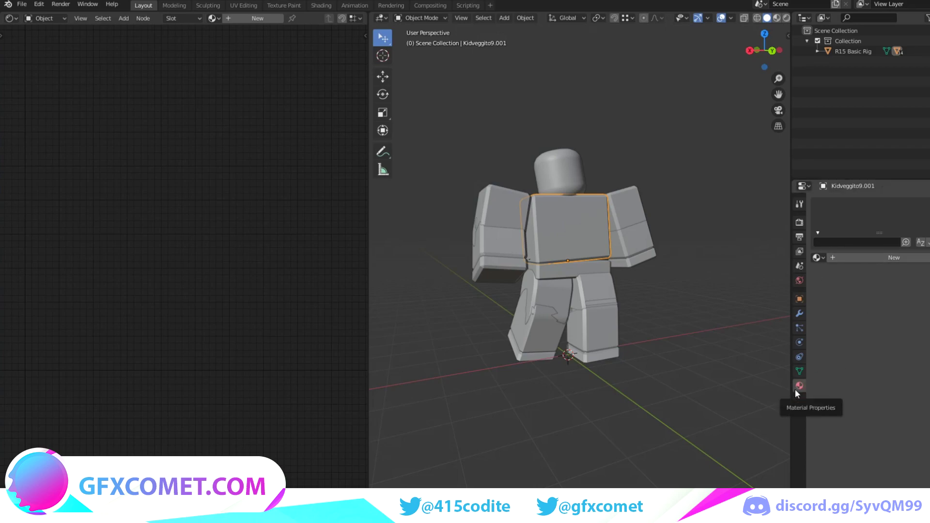
pyautogui.click(856, 258)
pyautogui.moveTo(213, 306); pyautogui.dragTo(292, 247, button='middle')
pyautogui.scroll(2, 279, 310)
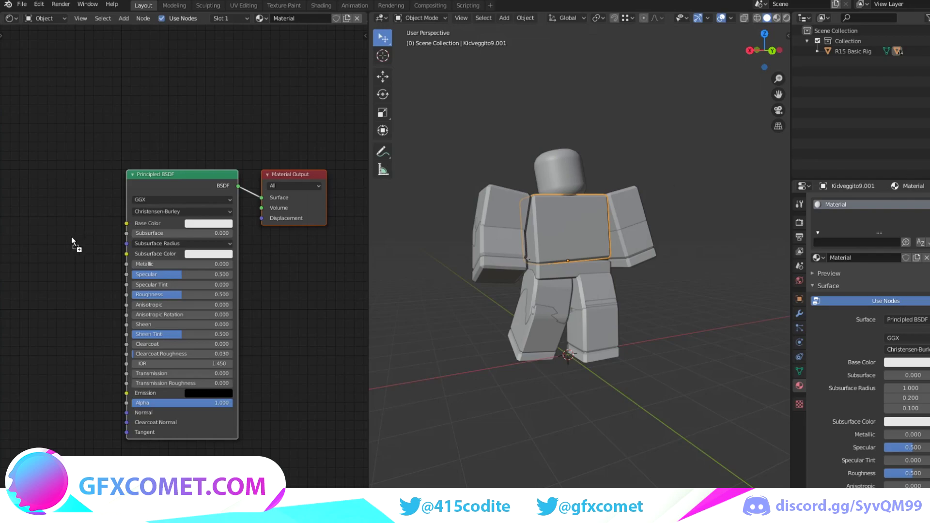
# - Drop Noob1Tex.png into the Shader Editor and wire its Color output into Base Color
pyautogui.moveTo(71, 237); pyautogui.dragTo(72, 237)
pyautogui.moveTo(73, 171); pyautogui.dragTo(204, 145, button='middle')
pyautogui.moveTo(239, 223); pyautogui.dragTo(175, 216)
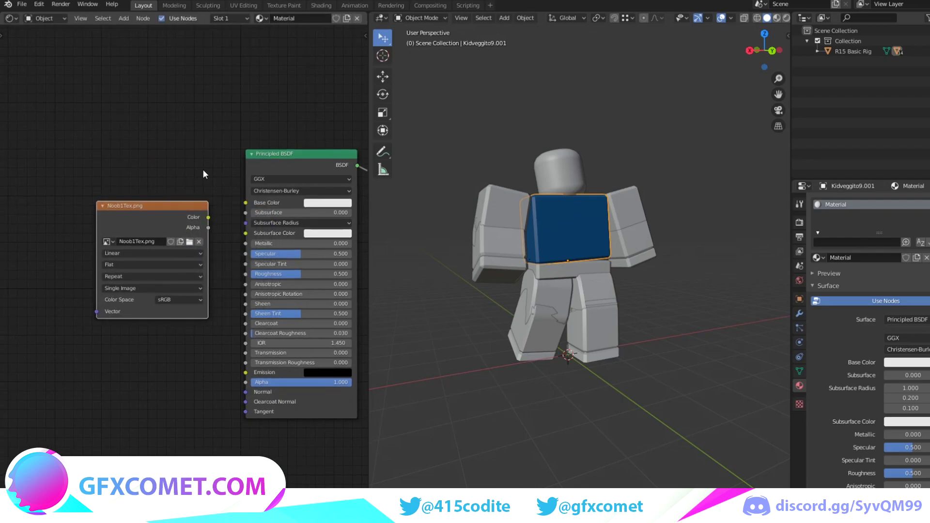
pyautogui.moveTo(204, 174); pyautogui.dragTo(87, 244, button='middle')
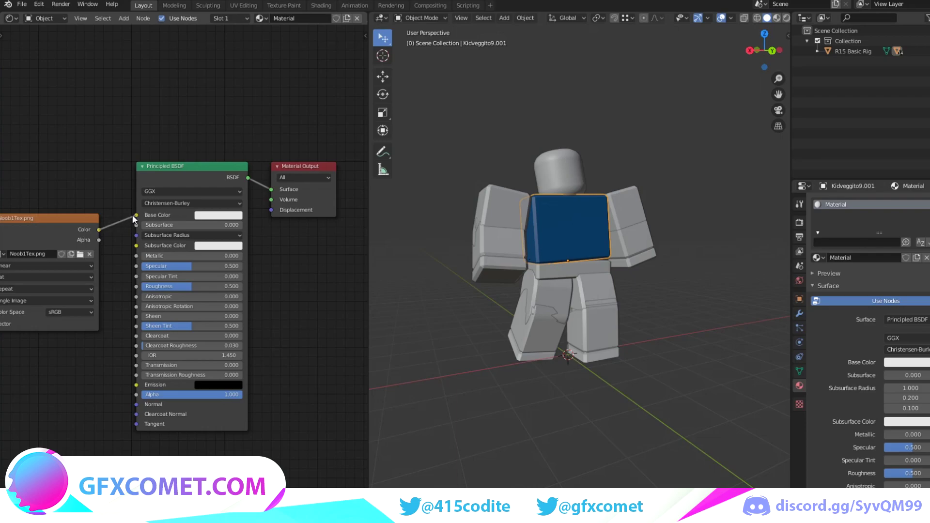
pyautogui.moveTo(133, 214); pyautogui.dragTo(135, 215)
pyautogui.click(565, 230)
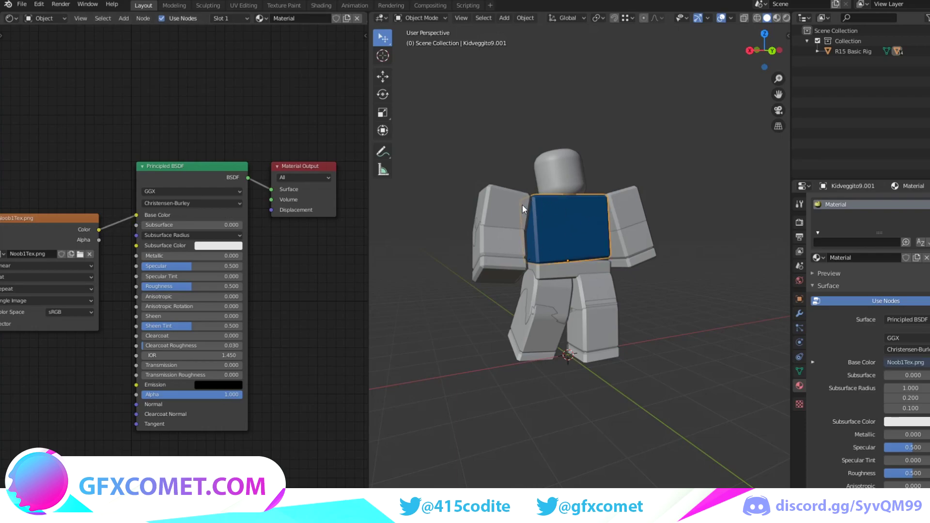
# - Select the arms, legs, lower torso, head and waist, finishing with the torso as the active part
pyautogui.click(670, 147)
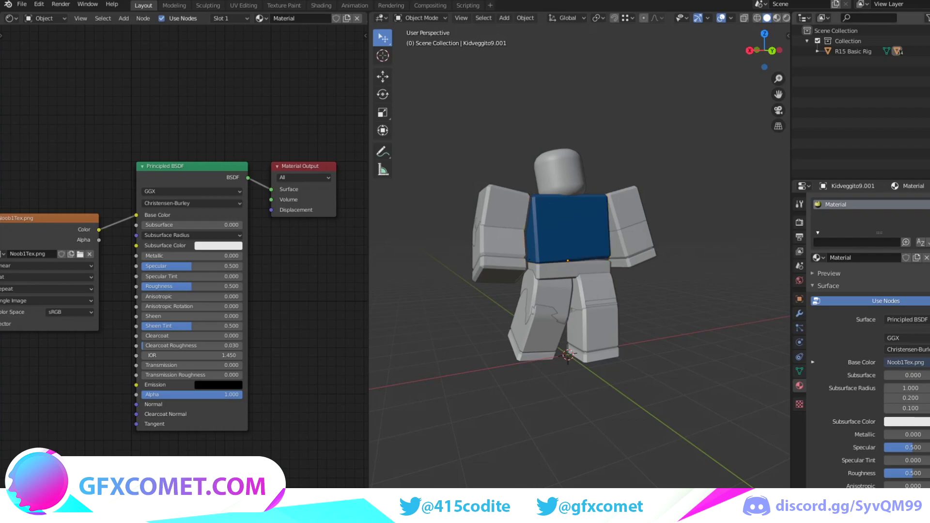
pyautogui.click(632, 212)
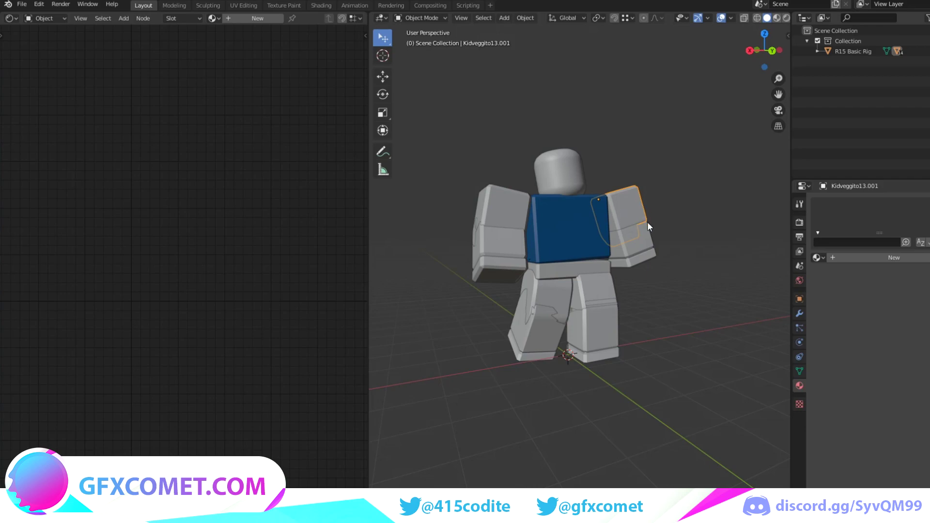
pyautogui.keyDown('shift'); pyautogui.click(644, 233); pyautogui.keyUp('shift')
pyautogui.keyDown('shift'); pyautogui.click(597, 275); pyautogui.keyUp('shift')
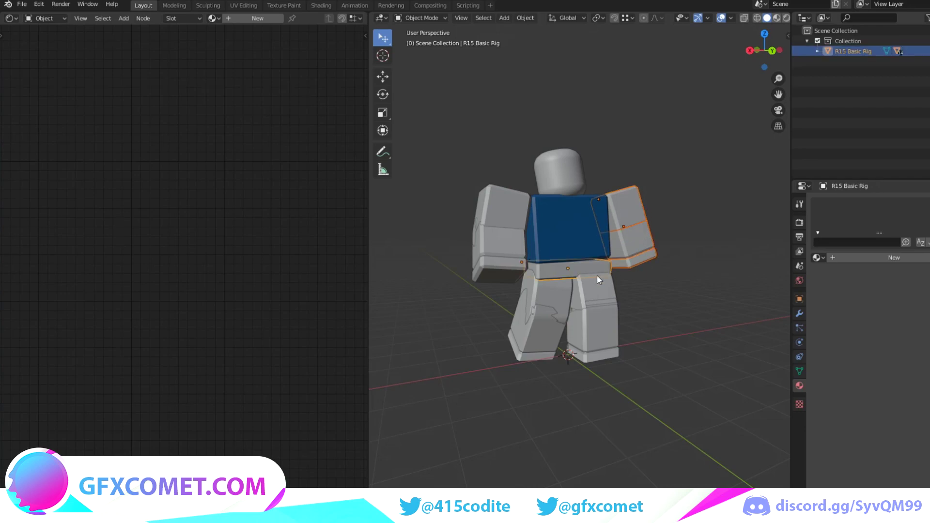
pyautogui.keyDown('shift'); pyautogui.click(598, 312); pyautogui.keyUp('shift')
pyautogui.keyDown('shift'); pyautogui.click(600, 354); pyautogui.keyUp('shift')
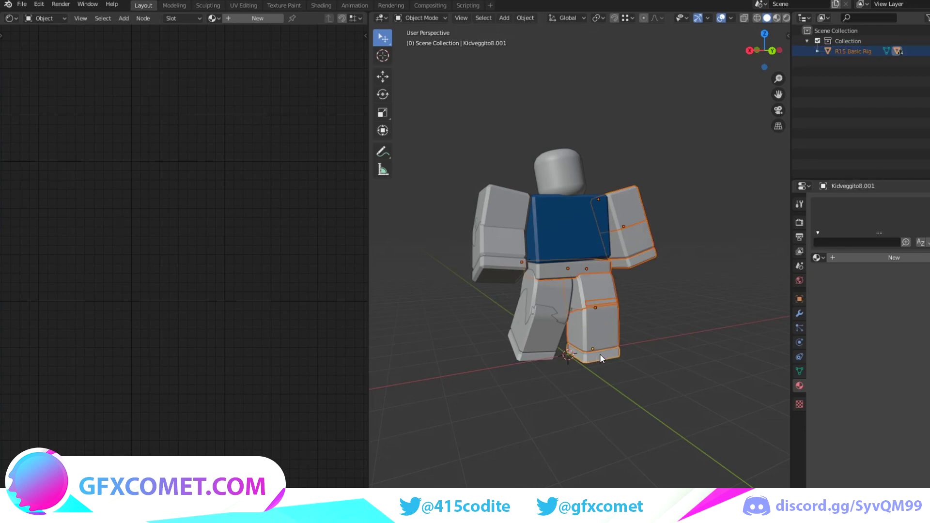
pyautogui.keyDown('shift'); pyautogui.click(542, 354); pyautogui.keyUp('shift')
pyautogui.keyDown('shift'); pyautogui.click(549, 331); pyautogui.keyUp('shift')
pyautogui.press('a')
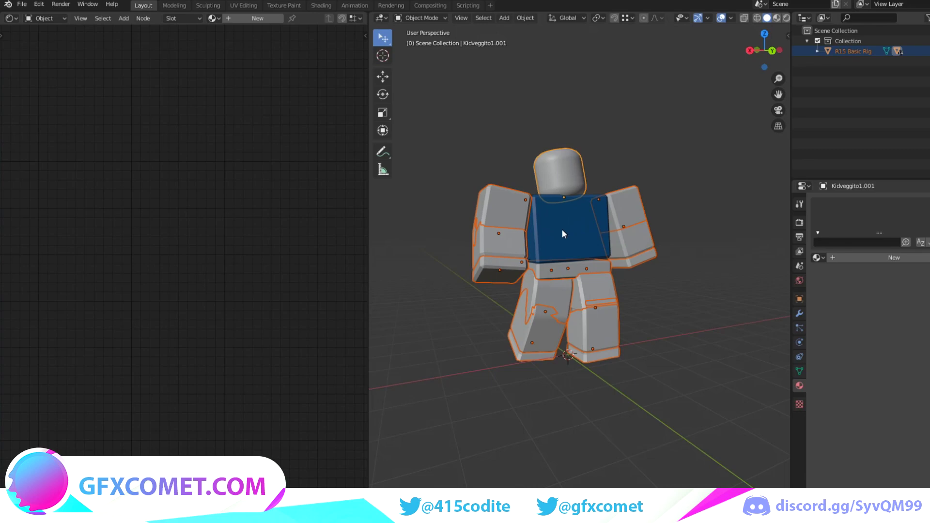
pyautogui.keyDown('shift'); pyautogui.click(578, 221); pyautogui.keyUp('shift')
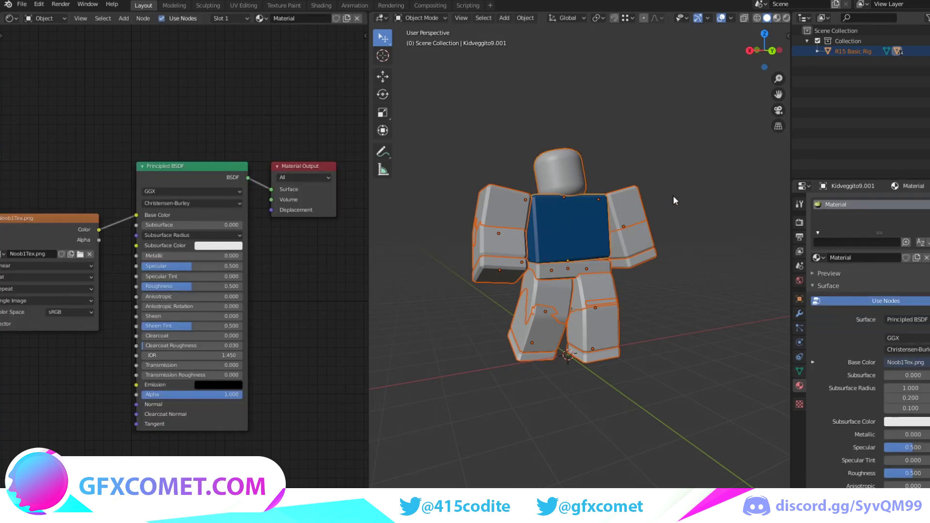
# - Link the torso's material to all selected parts via Ctrl+L Materials, then deselect and close the shader editor
pyautogui.hotkey('ctrl', 'l')
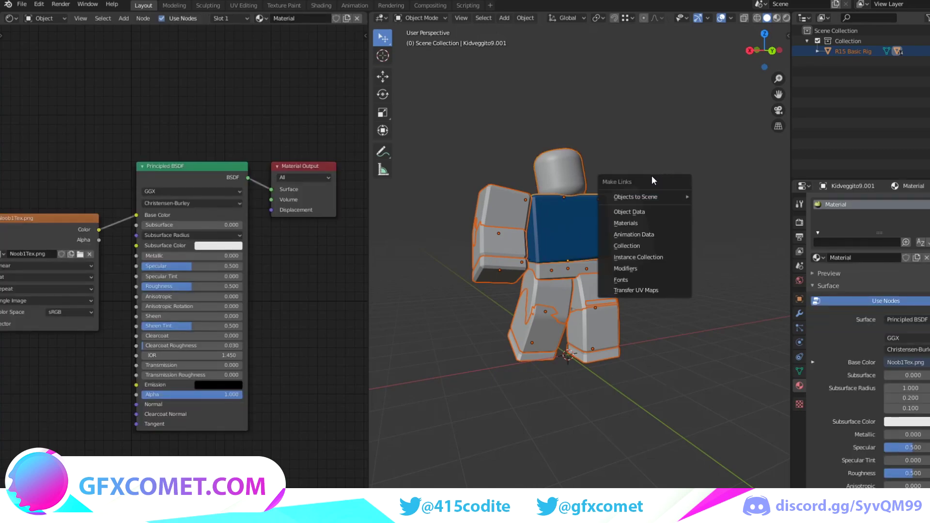
pyautogui.click(630, 223)
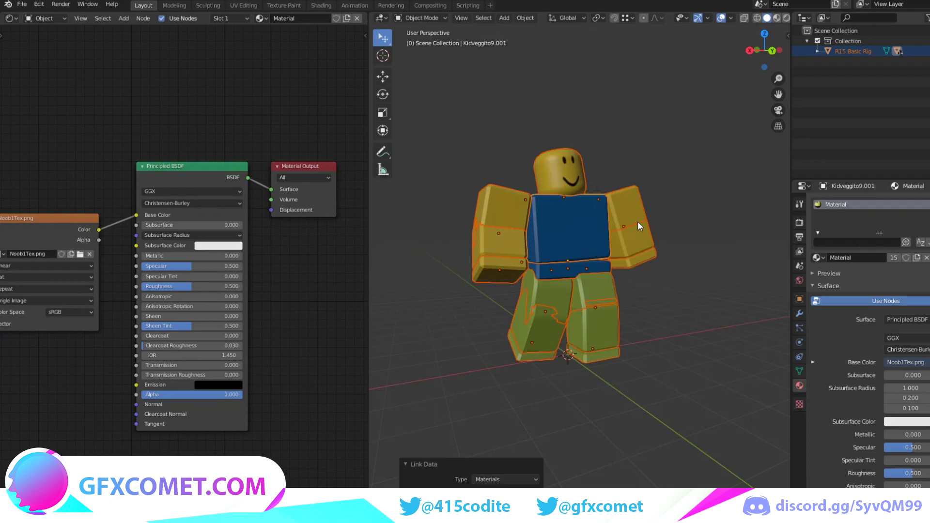
pyautogui.moveTo(612, 254)
pyautogui.mouseDown(button='middle')
pyautogui.moveTo(582, 263)
pyautogui.moveTo(600, 245)
pyautogui.mouseUp(button='middle')
pyautogui.click(676, 225)
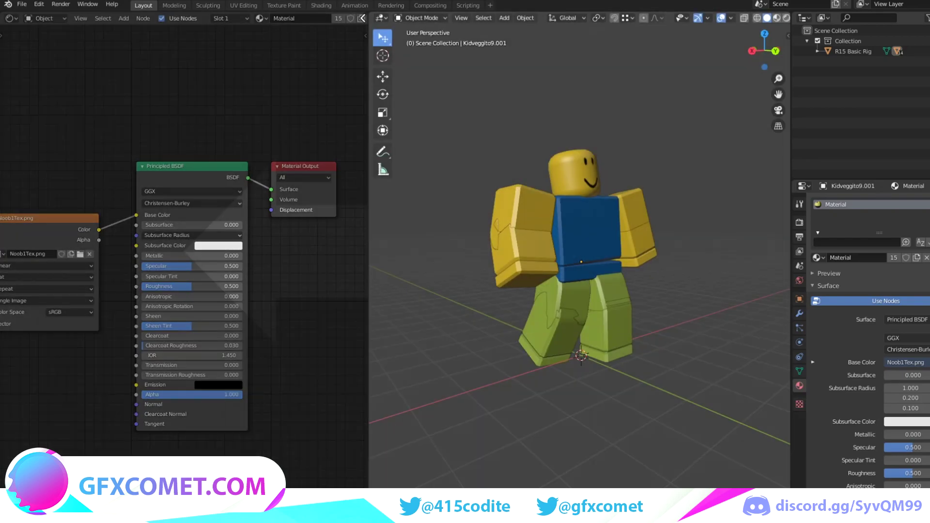
pyautogui.moveTo(363, 15)
pyautogui.mouseDown()
pyautogui.moveTo(350, 31)
pyautogui.moveTo(358, 38)
pyautogui.mouseUp()
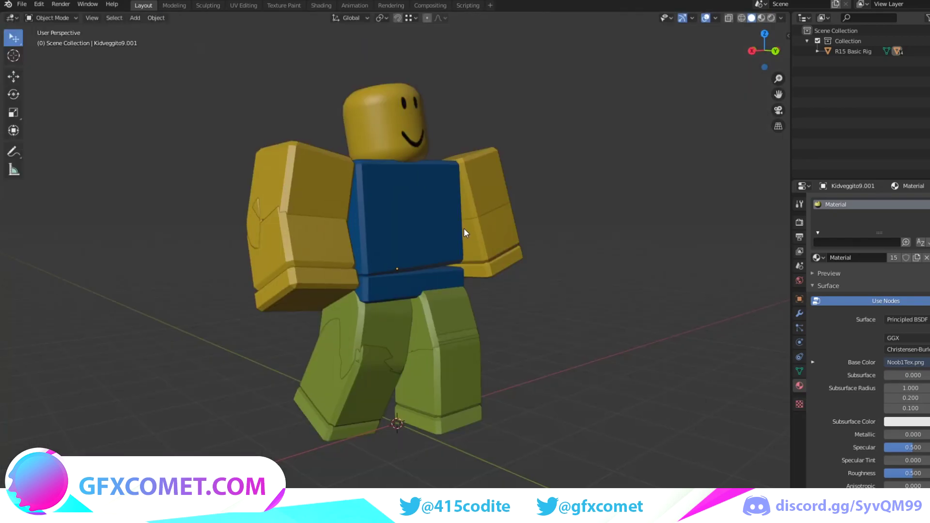
# - Orbit the view to face the posed, Noob-textured rig squarely from the front
pyautogui.moveTo(464, 228); pyautogui.dragTo(449, 233, button='middle')
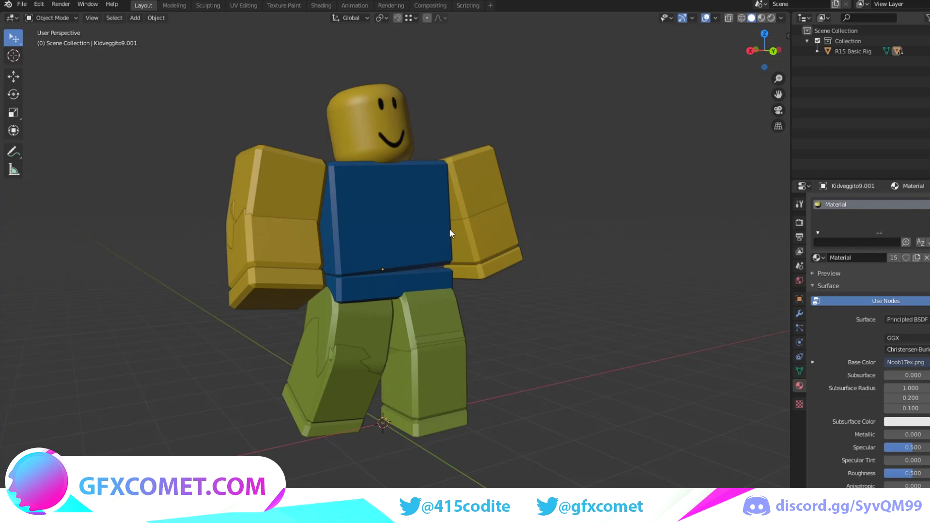
pyautogui.moveTo(450, 230); pyautogui.dragTo(393, 266, button='middle')
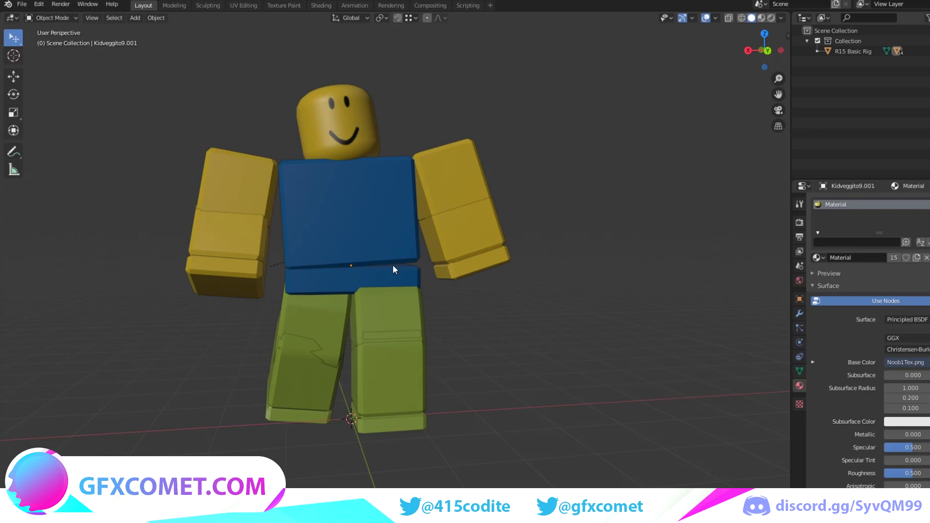
pyautogui.moveTo(393, 265); pyautogui.dragTo(411, 266, button='middle')
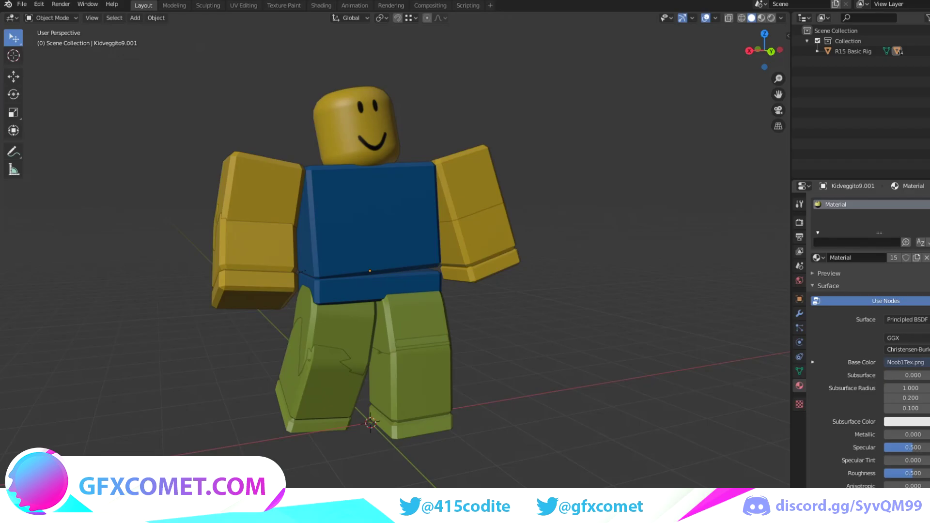